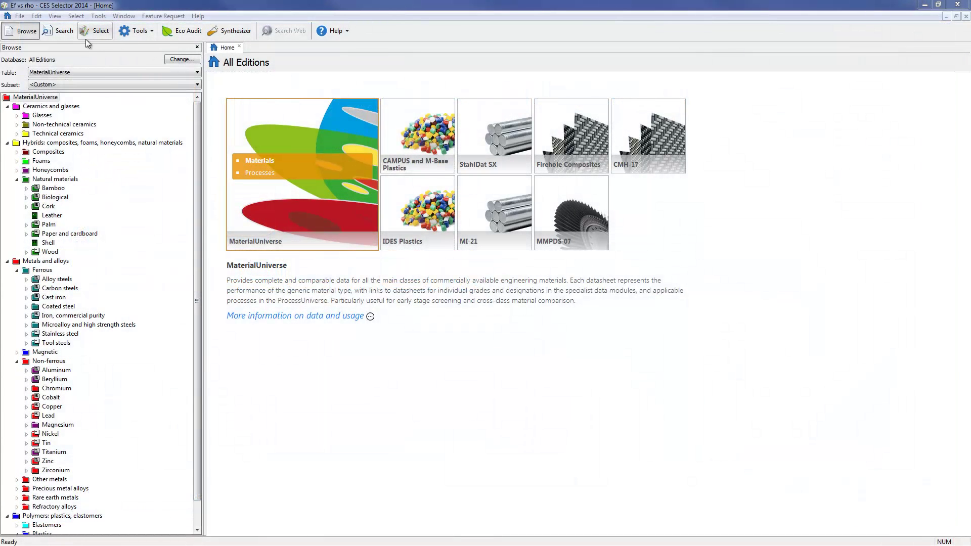
Step: Open Stage 1's Flexural modulus vs Density chart and read the values of PS foam, Spruce, CFRP, Al 6060 and HSLA steel
click(86, 38)
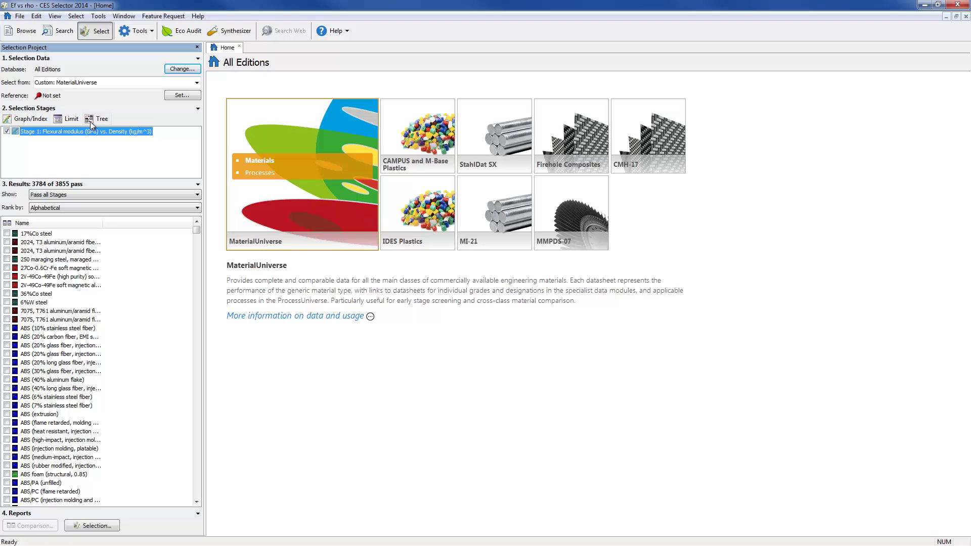
double_click(93, 133)
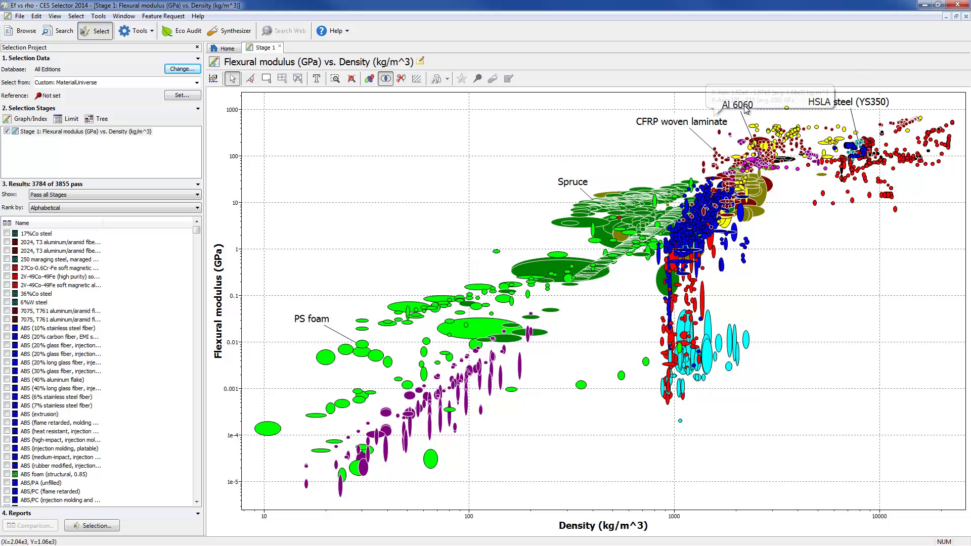
mouse_move(718, 132)
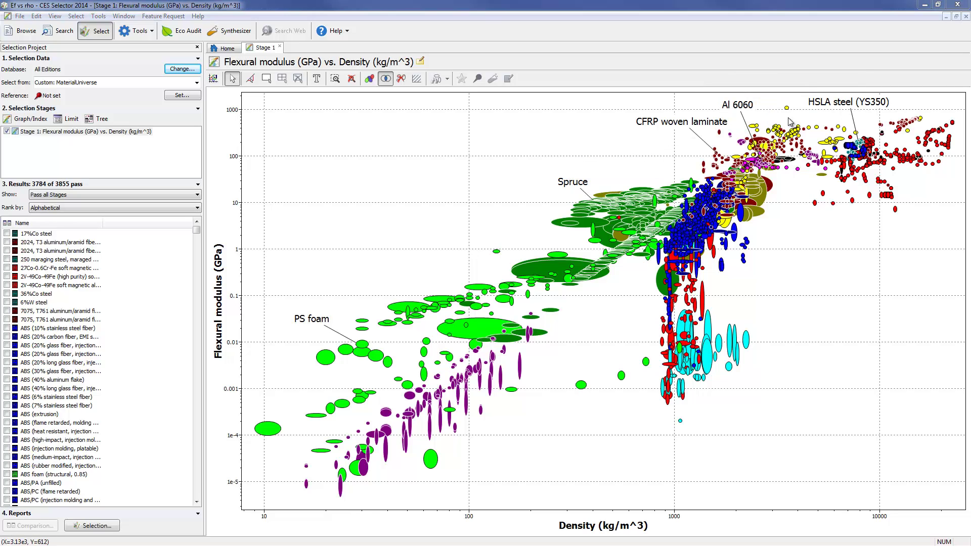
mouse_move(838, 107)
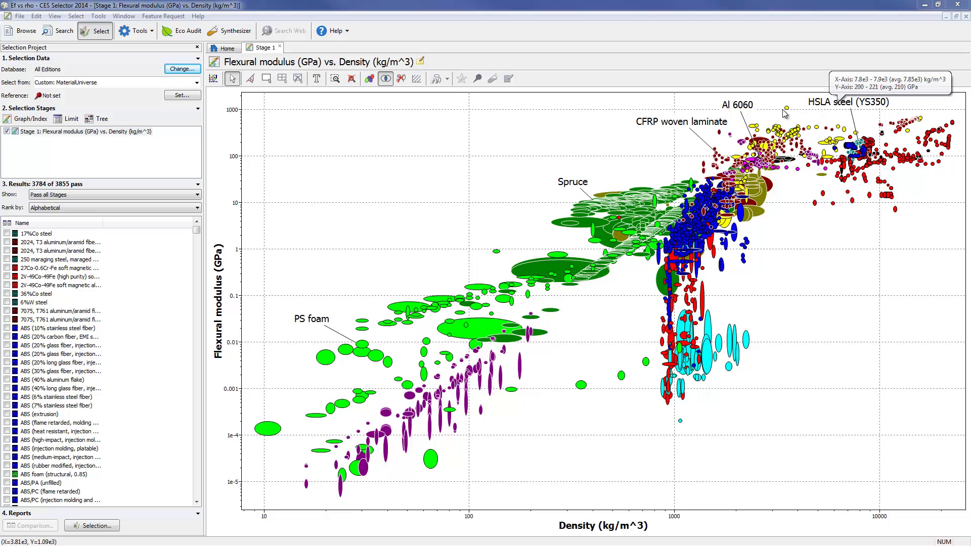
mouse_move(603, 131)
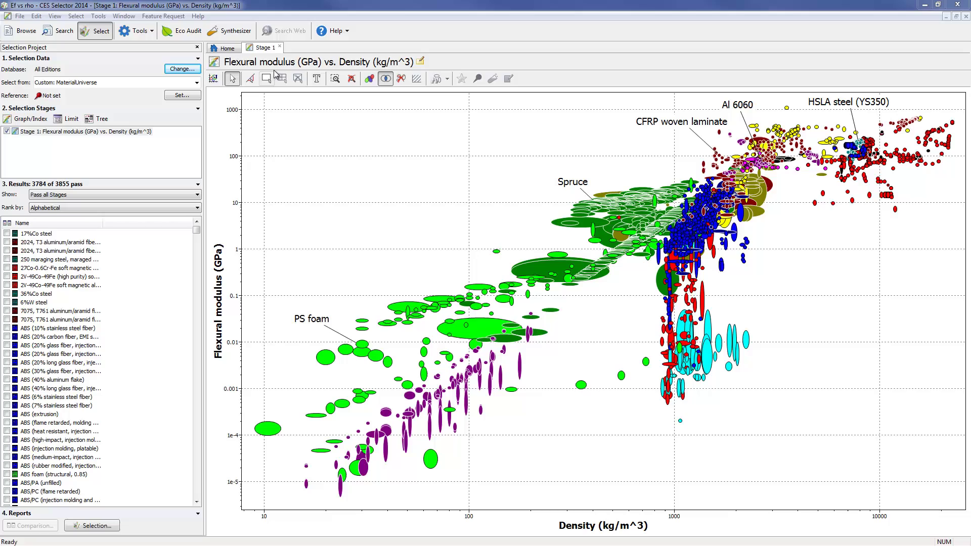
Step: Start a Balanced sandwich panel in the Synthesizer with Aluminum 6060 wrought T6 face-sheets
click(227, 31)
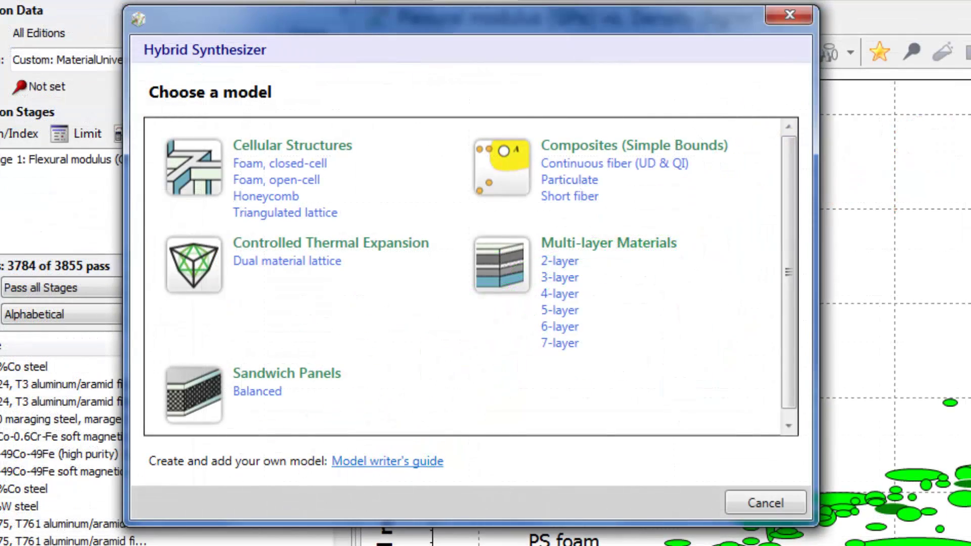
click(257, 392)
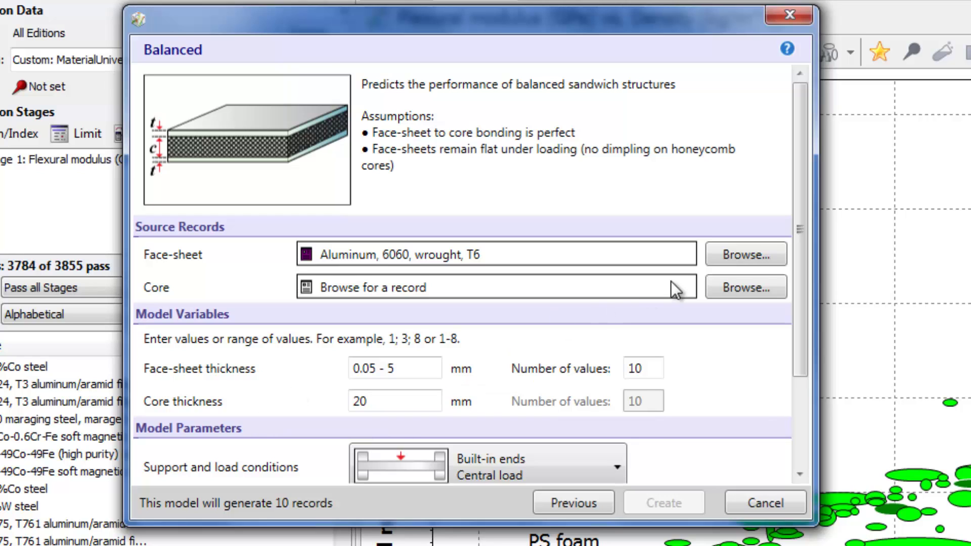
click(747, 256)
click(332, 190)
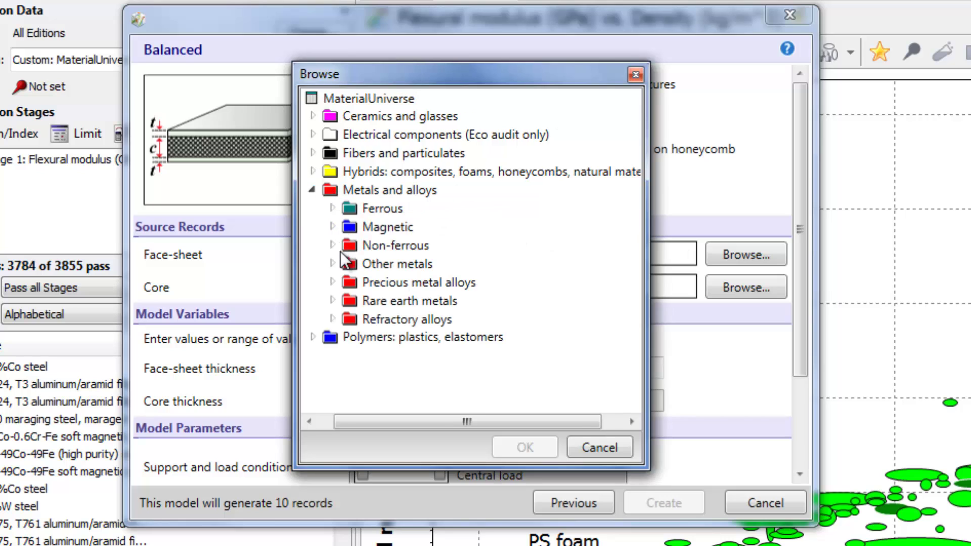
click(334, 247)
click(332, 201)
click(331, 238)
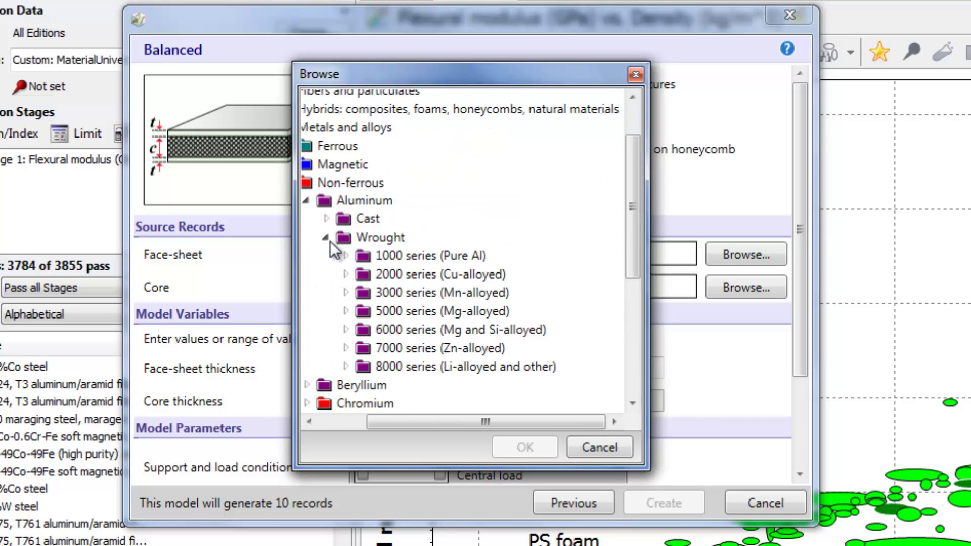
click(350, 317)
click(366, 293)
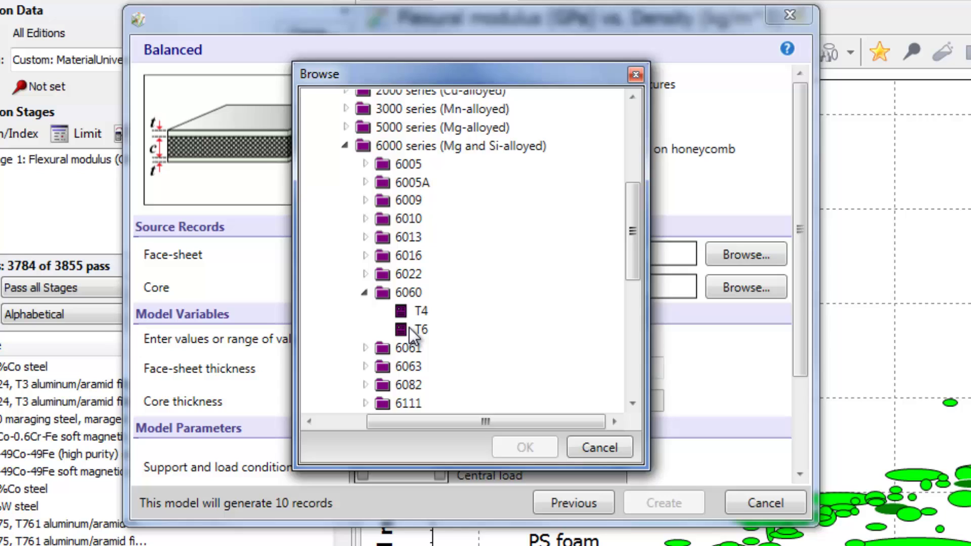
double_click(409, 328)
Step: Choose the first closed-cell PET foam record (0.108) as the core material
click(743, 288)
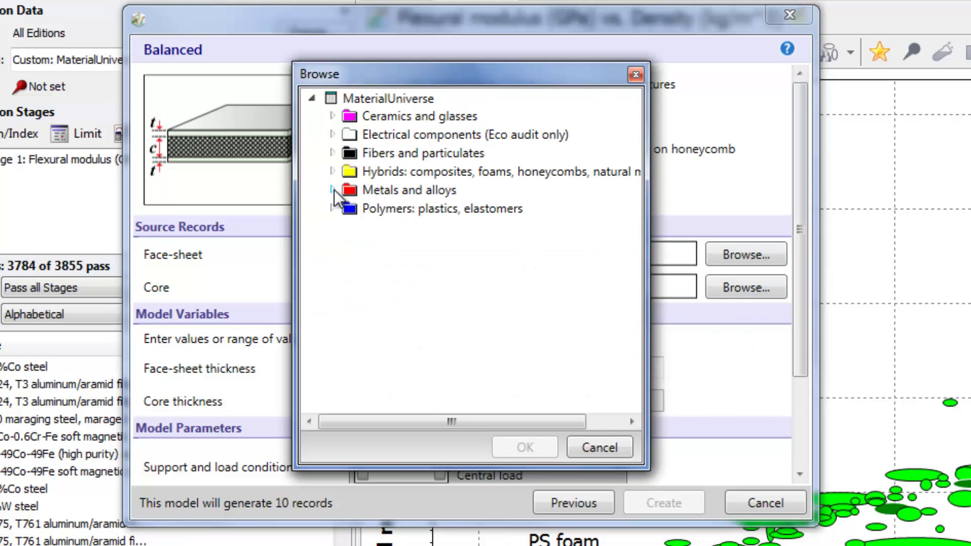
click(332, 171)
click(332, 208)
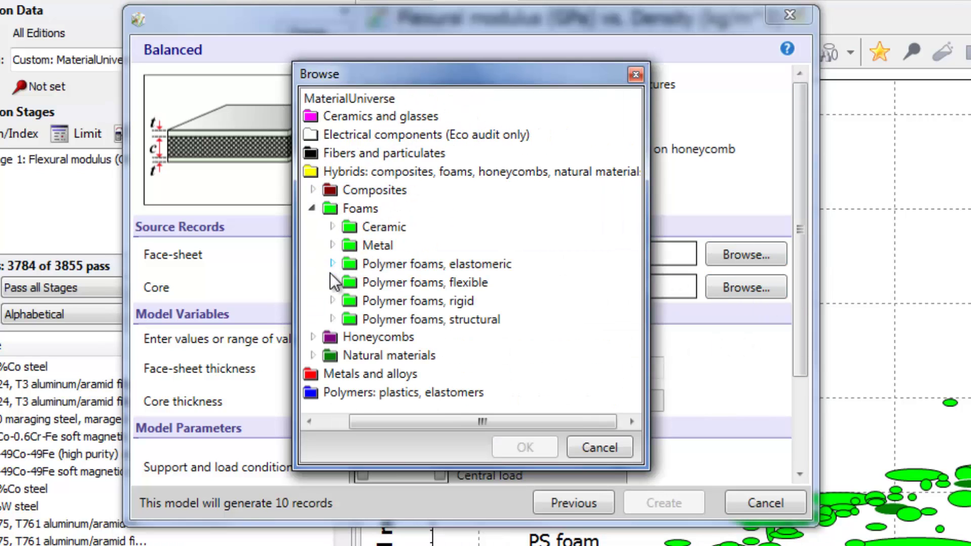
click(332, 301)
click(333, 311)
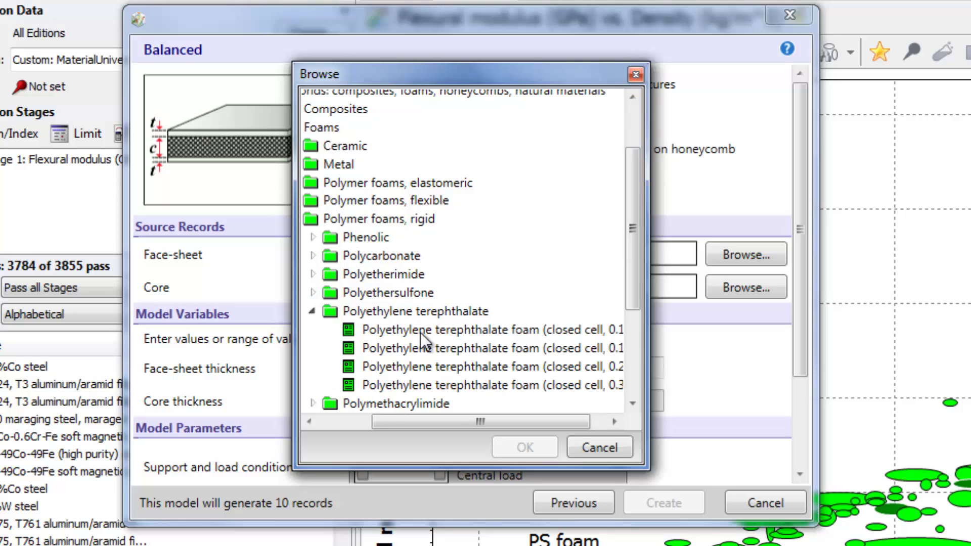
double_click(432, 331)
Step: Set 2 mm face-sheets, 4-400 mm cores, built-in ends with uniformly distributed load, 2.8 m span
text(2)
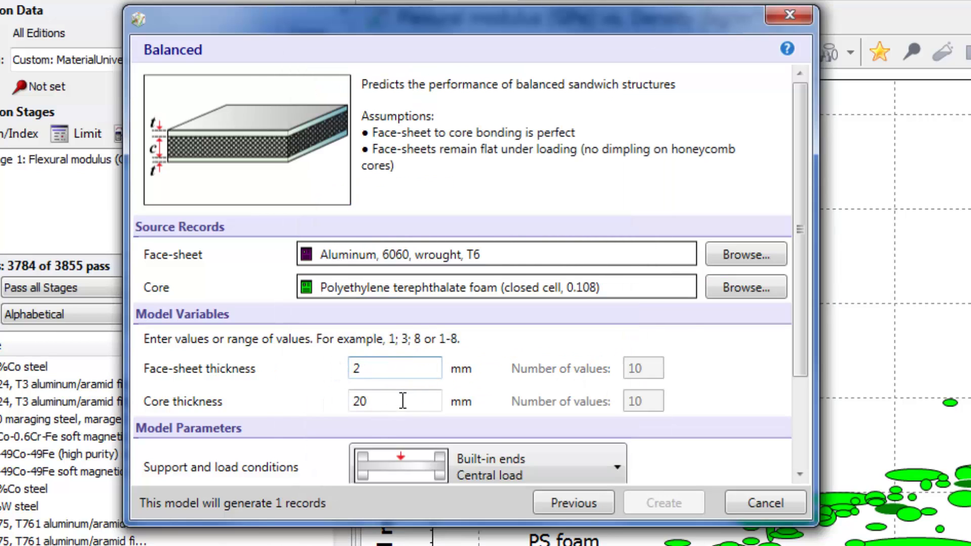
key(Tab)
text(4-400)
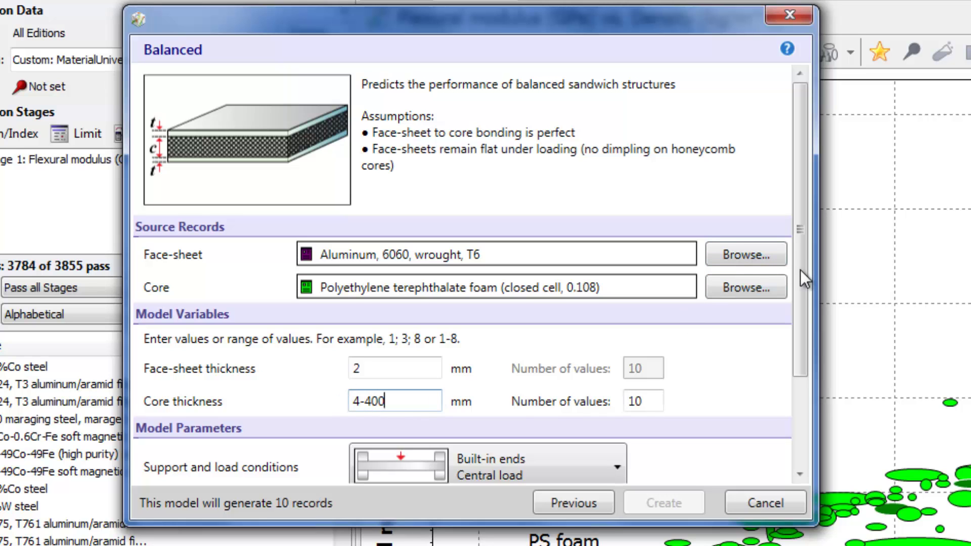
scroll(800, 269, down, 5)
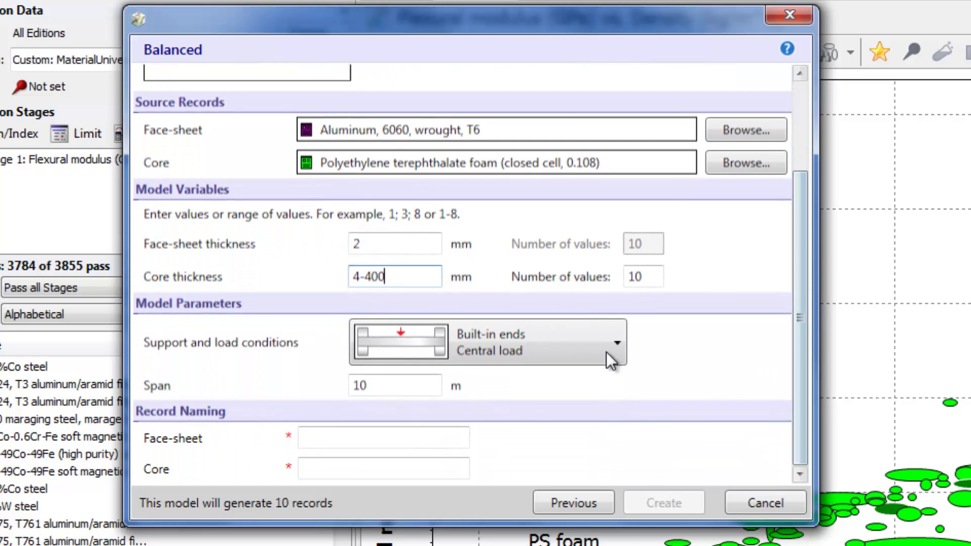
click(617, 341)
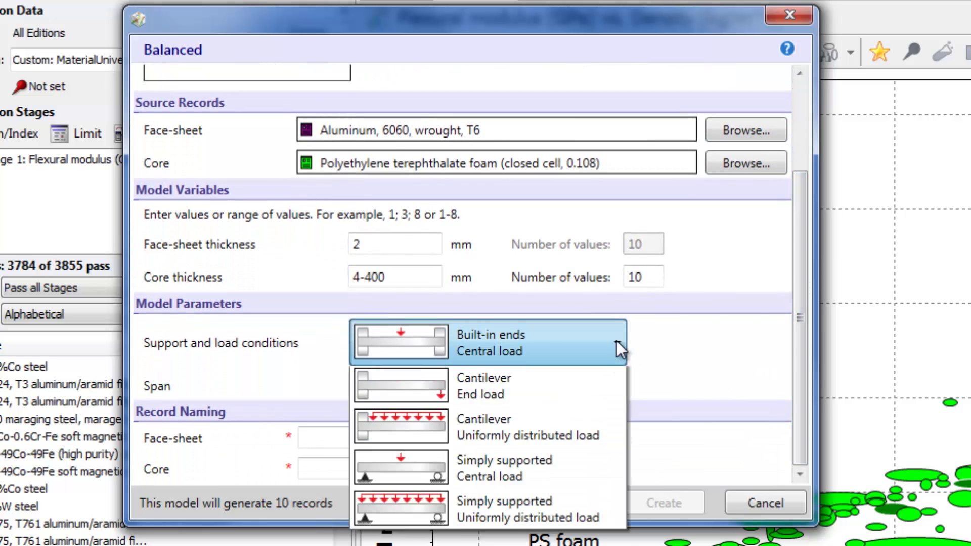
click(542, 433)
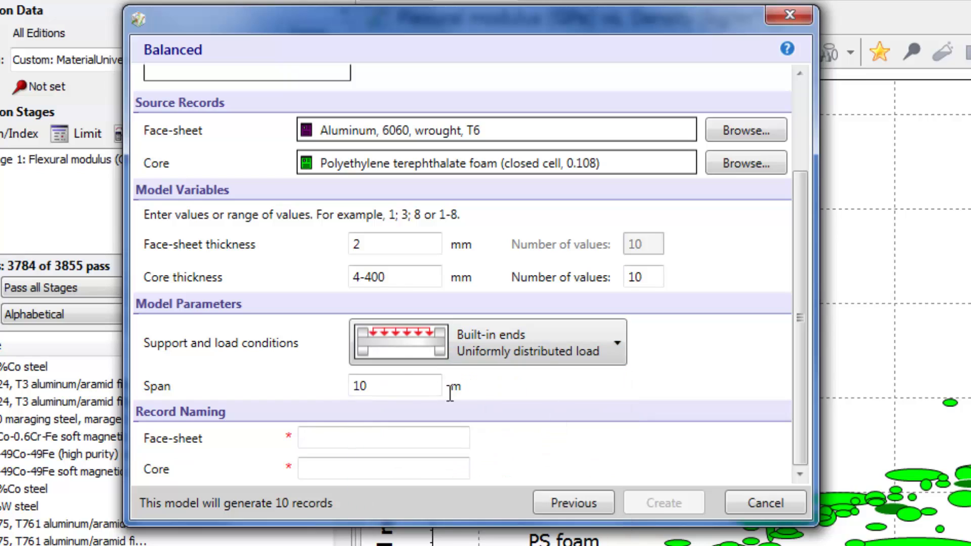
click(404, 387)
text(2.8)
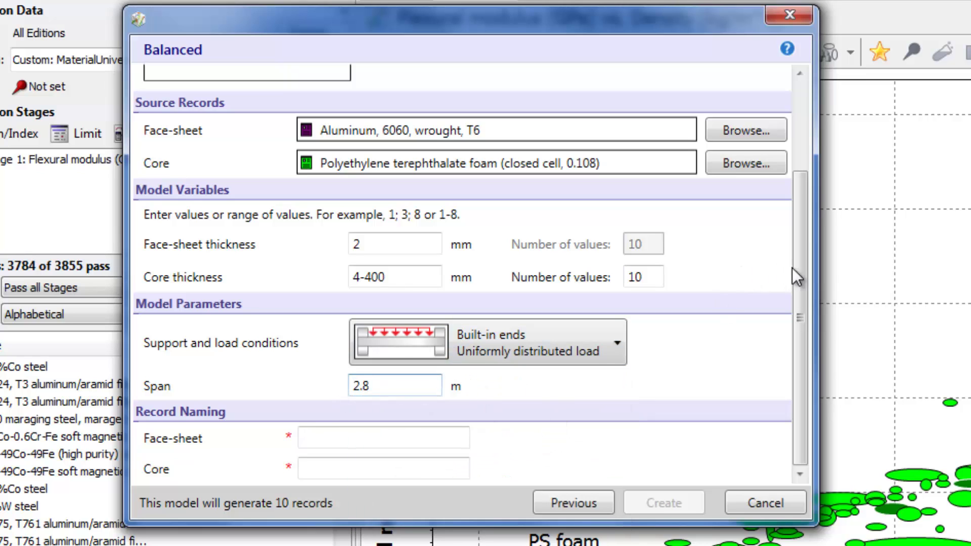
Step: Name the face-sheet material 'Al' and the core material 'PET foam'
click(397, 439)
text(Al)
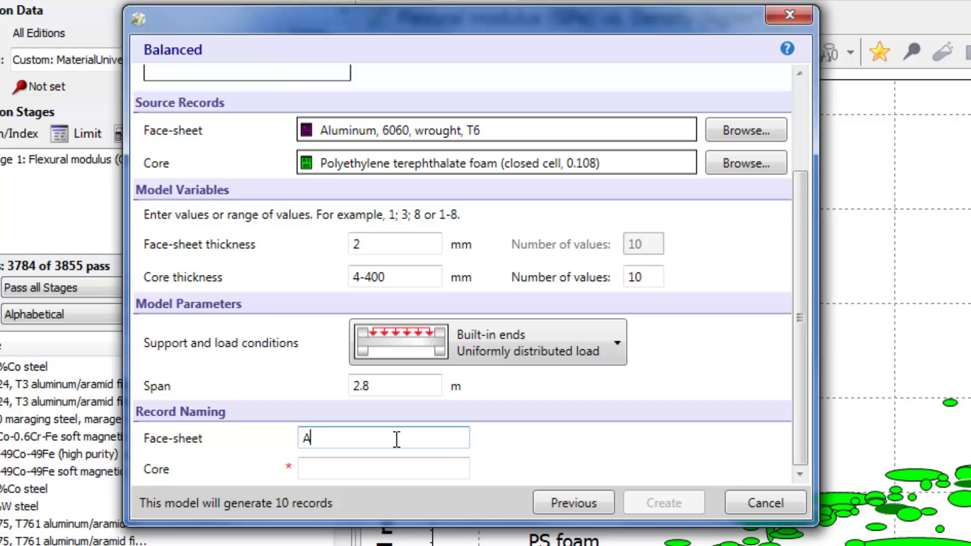
click(342, 466)
text(PET foam)
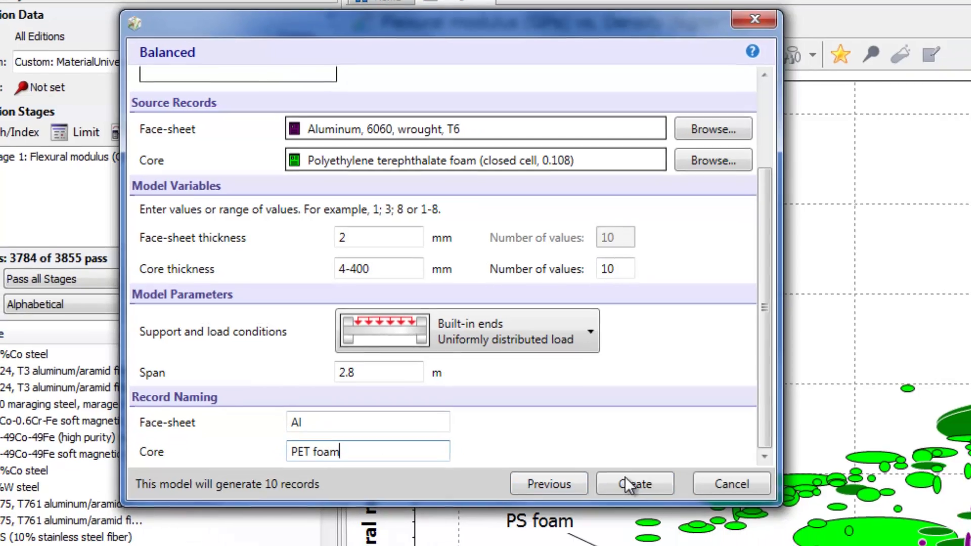
Step: Create the ten Al/PET foam sandwich records and highlight only the synthesized records on the chart
click(661, 503)
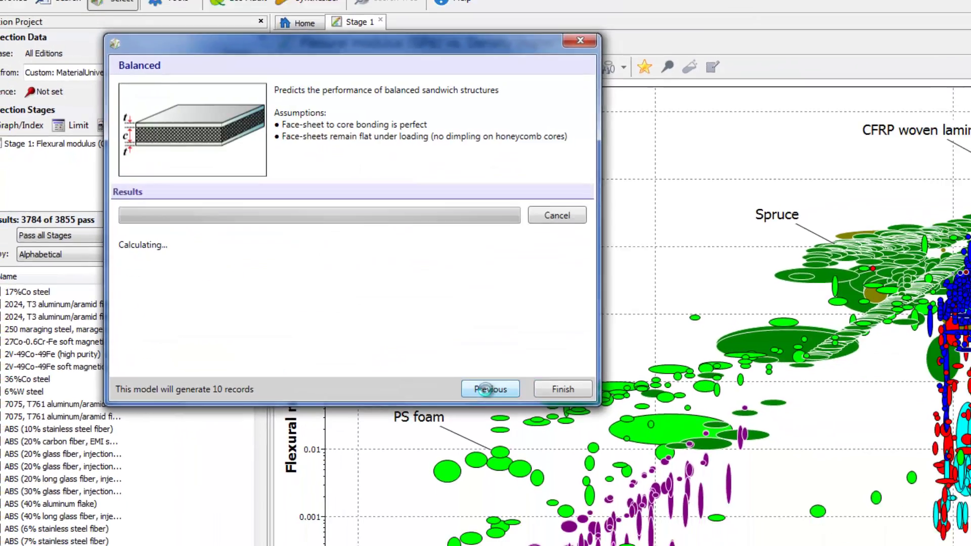
click(417, 60)
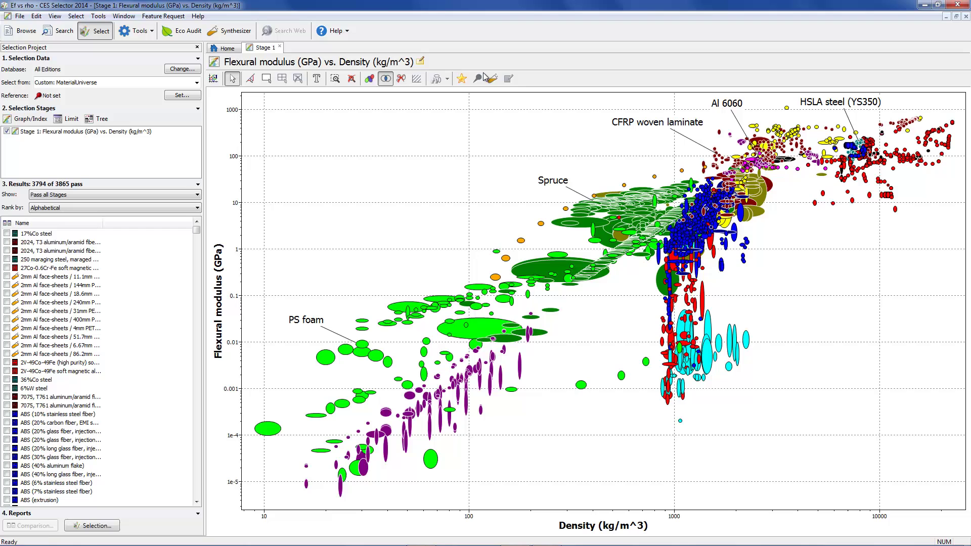
click(494, 80)
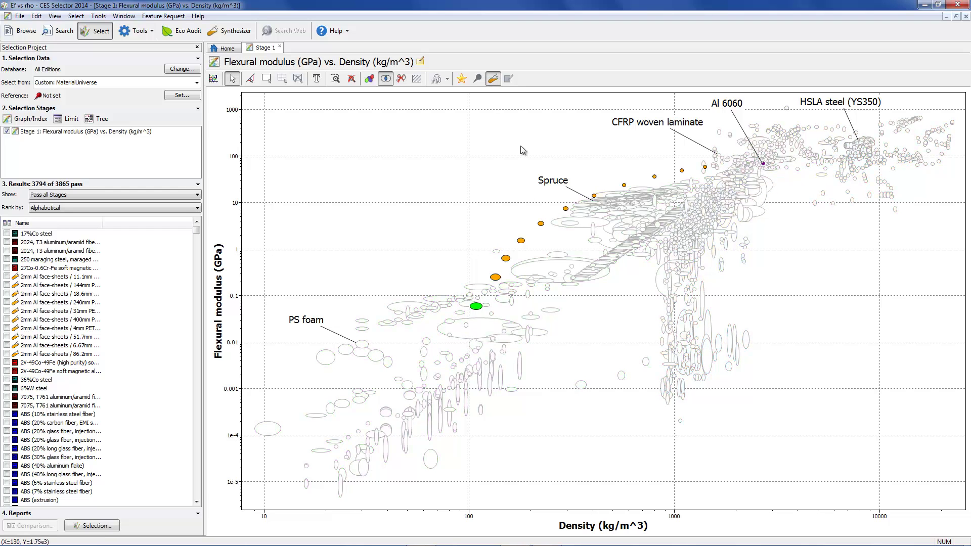
Step: Label the 144mm PET foam core panel bubble and move its label up-left
click(522, 241)
drag(464, 217, 408, 178)
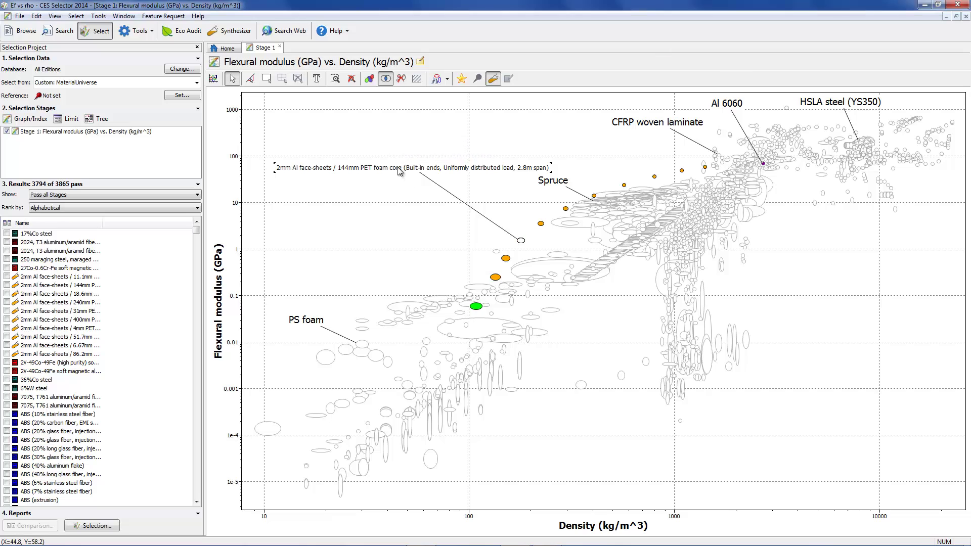
mouse_move(400, 171)
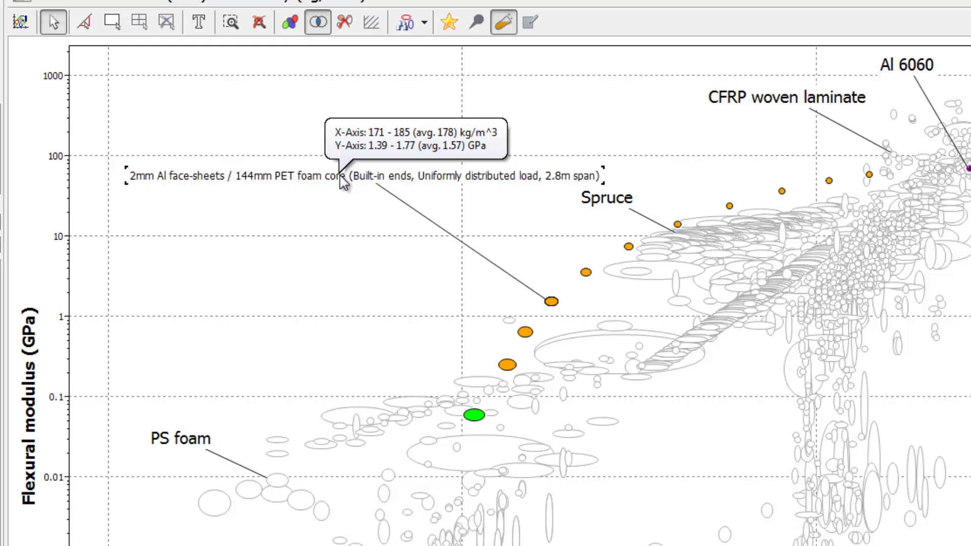
Step: Open the 144mm-core panel's datasheet showing density 171–185 kg/m^3 and flexural modulus 1.39–1.77 GPa
double_click(342, 178)
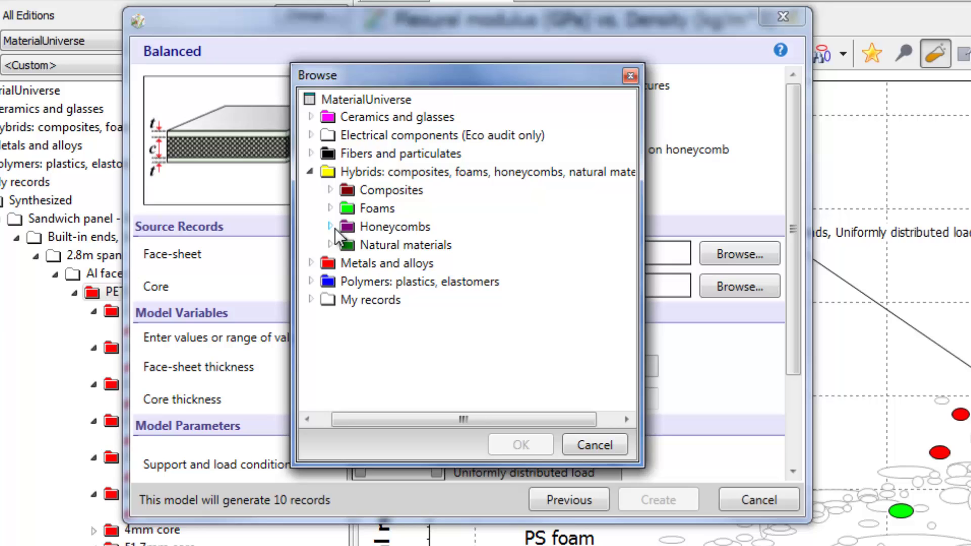
Step: Pick the Aluminum 5052 honeycomb (0.107), L direction record as the new sandwich core
double_click(335, 229)
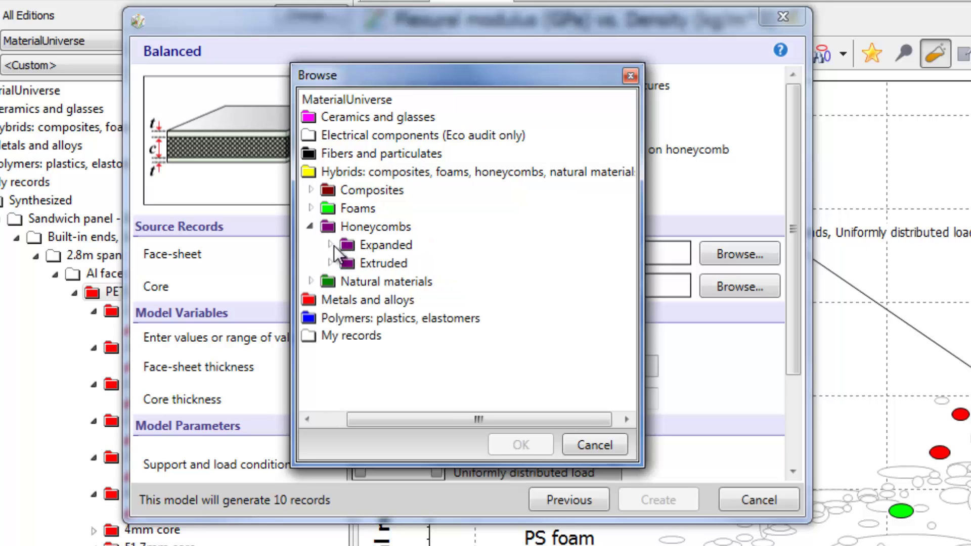
click(334, 246)
click(342, 265)
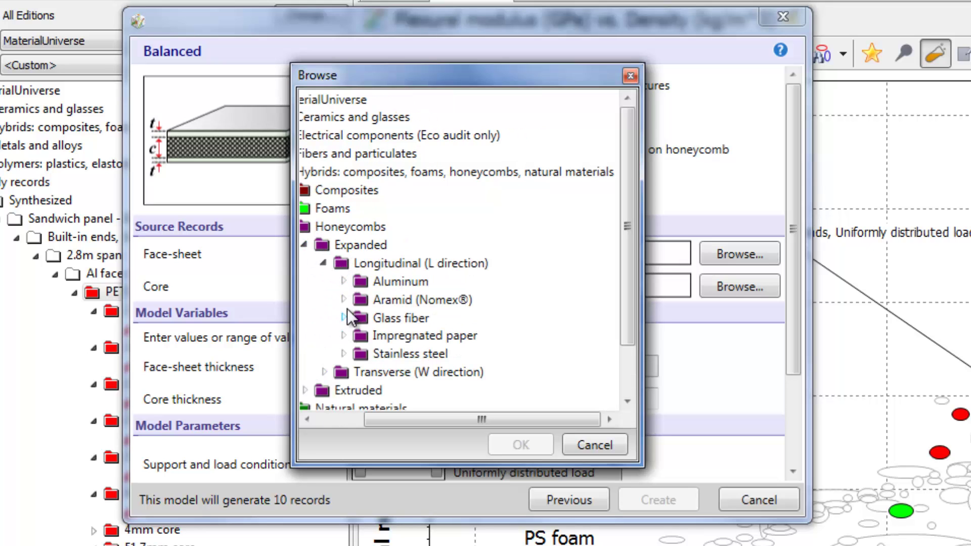
click(343, 282)
click(363, 317)
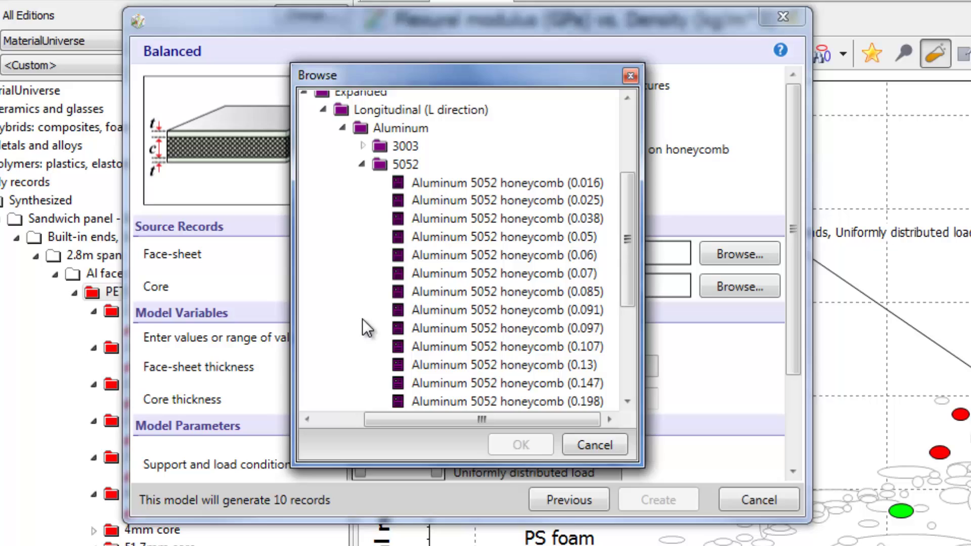
double_click(517, 348)
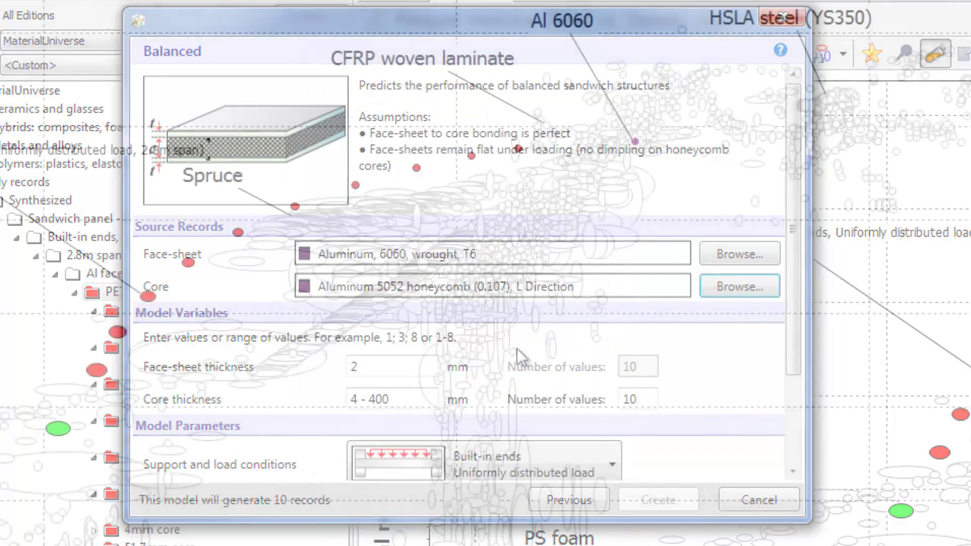